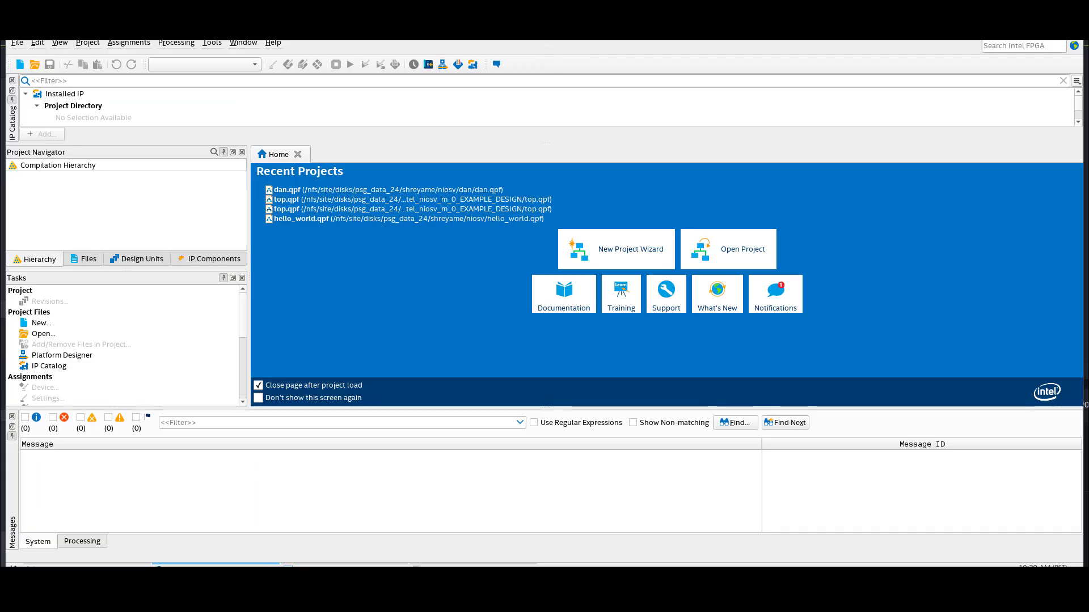
Launch Platform Designer from the Tools menu and dismiss the What's New overview
left_click(211, 47)
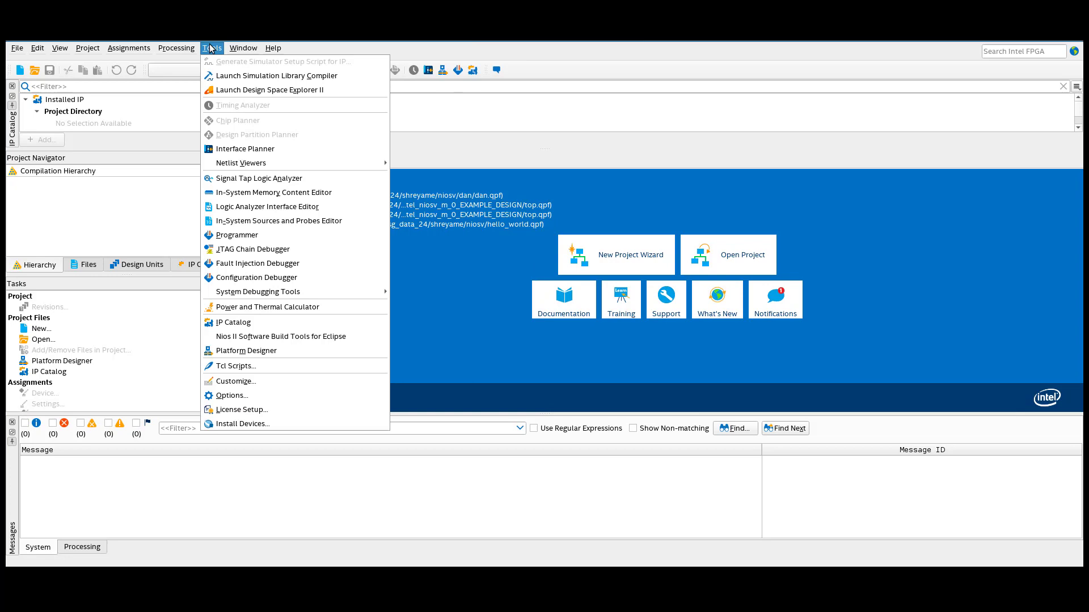
left_click(229, 350)
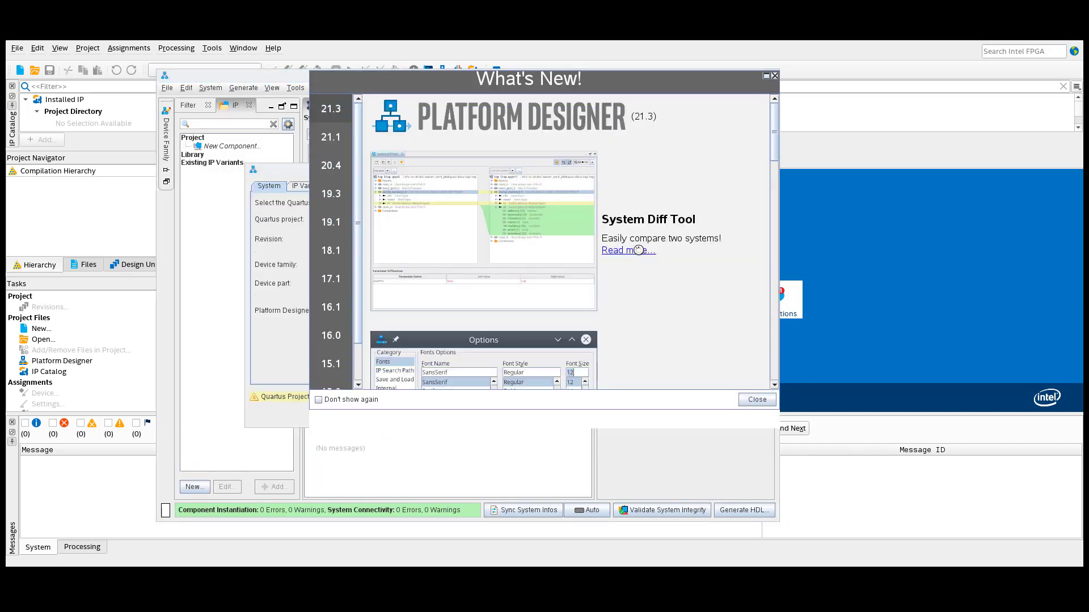
left_click(744, 532)
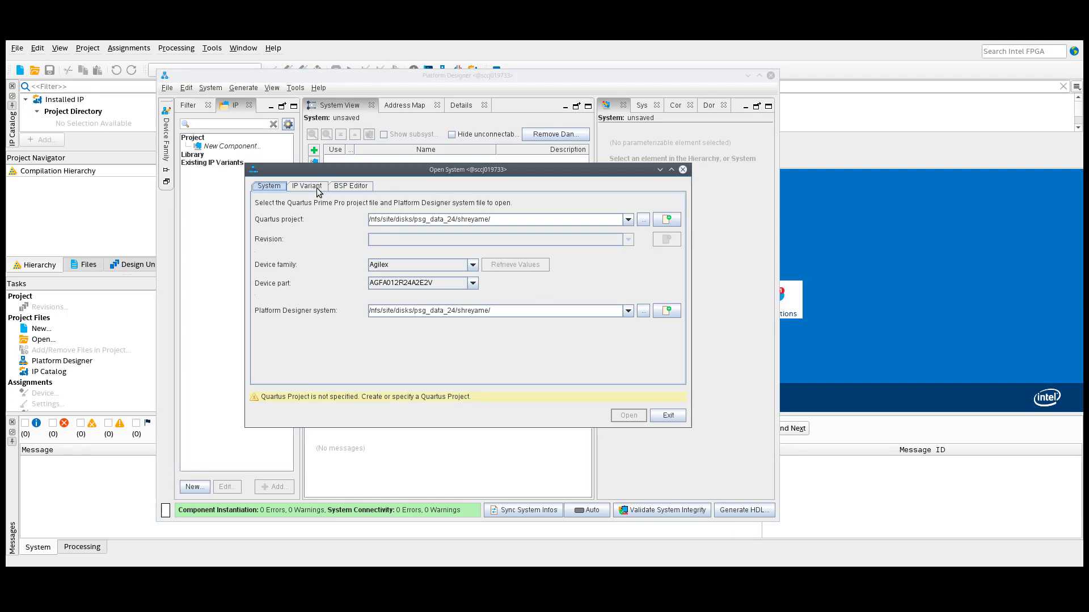
Switch to opening an IP variant and set the Quartus project to None
left_click(317, 187)
left_click(563, 223)
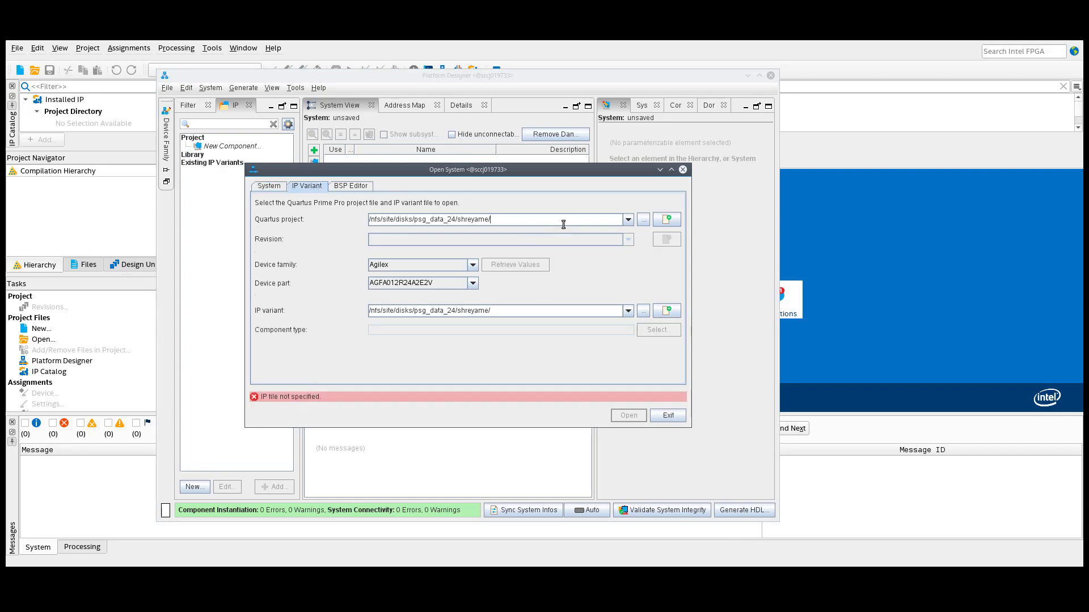
left_click(628, 220)
left_click(498, 232)
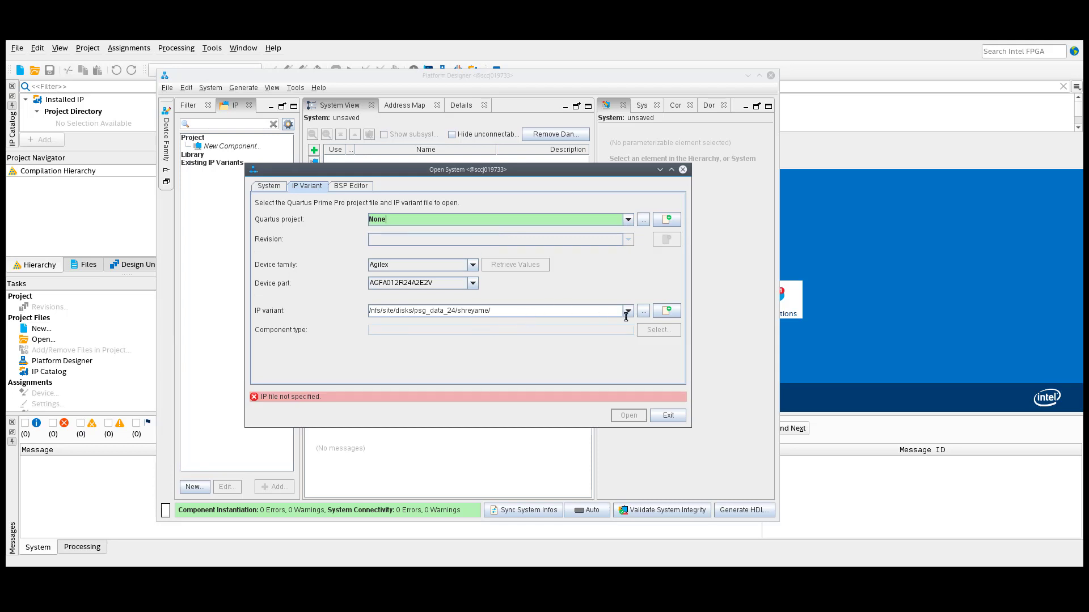
Create a new IP variant file named nios.ip inside the niosv folder
left_click(666, 312)
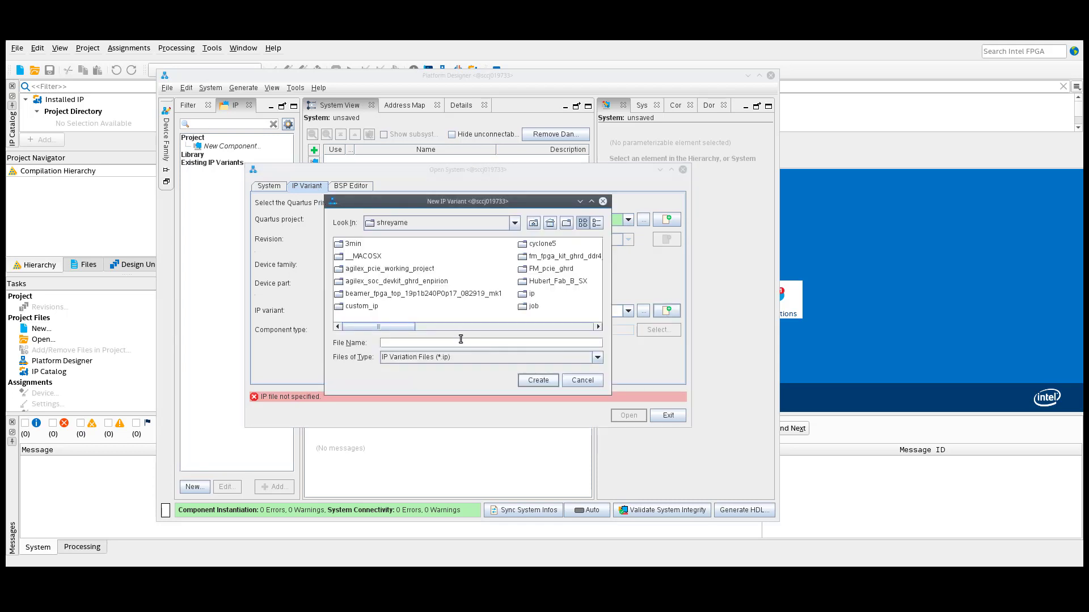
type("nios")
left_click(597, 327)
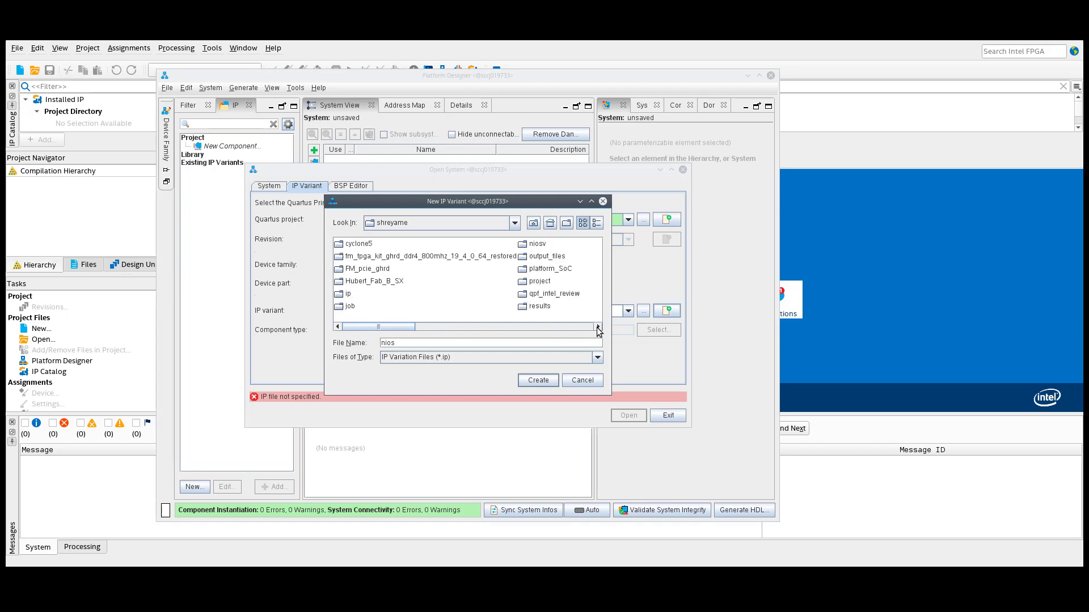
double_click(536, 244)
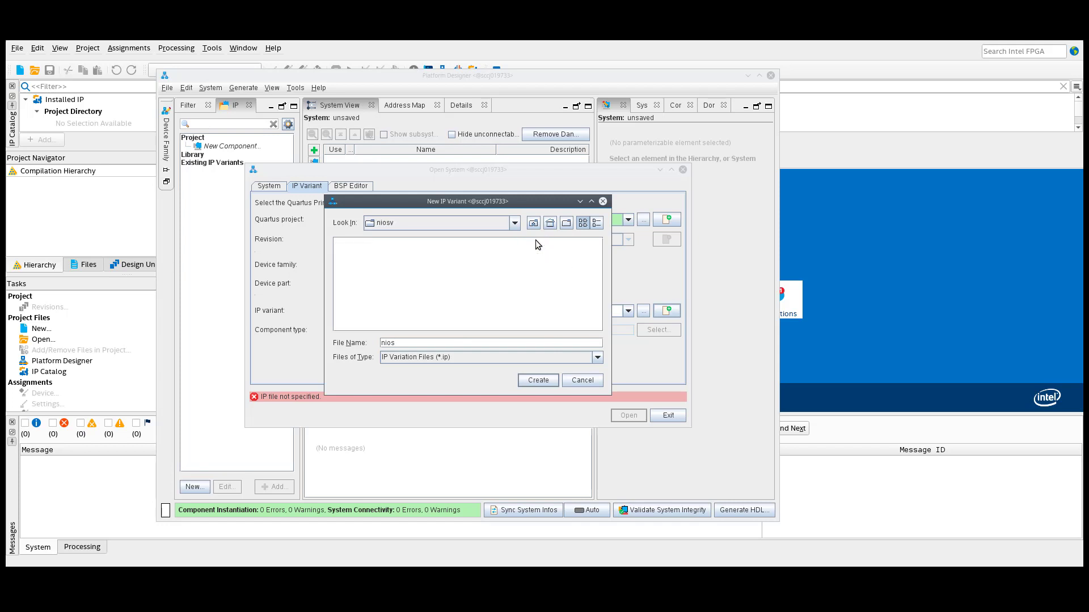
left_click(532, 380)
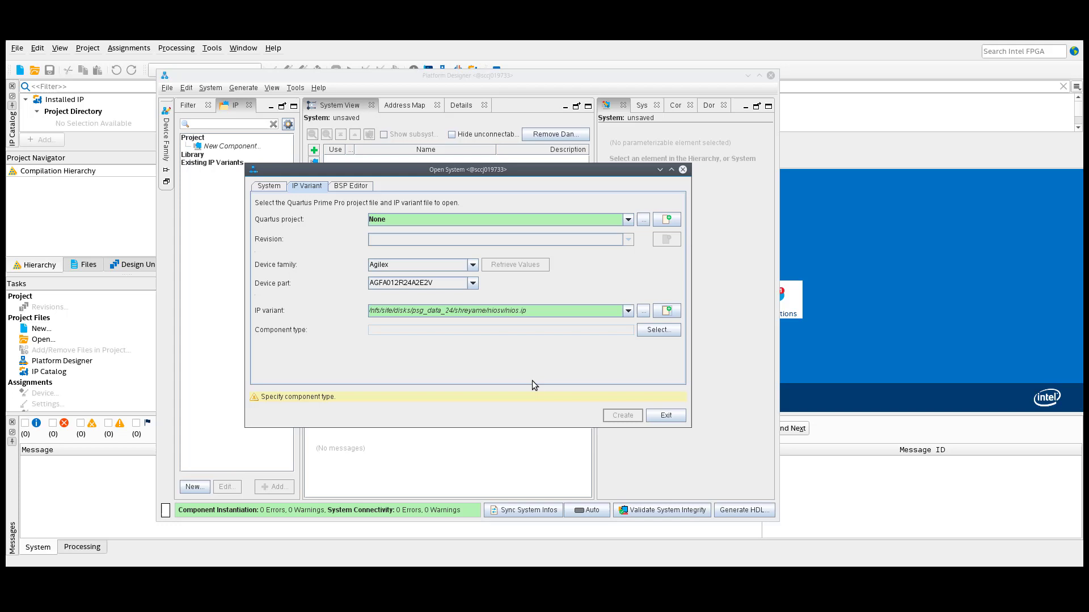
Search the IP Catalog for nios and pick Nios V/m Processor Intel FPGA IP (intel_niosv_m 21.1.0)
left_click(661, 330)
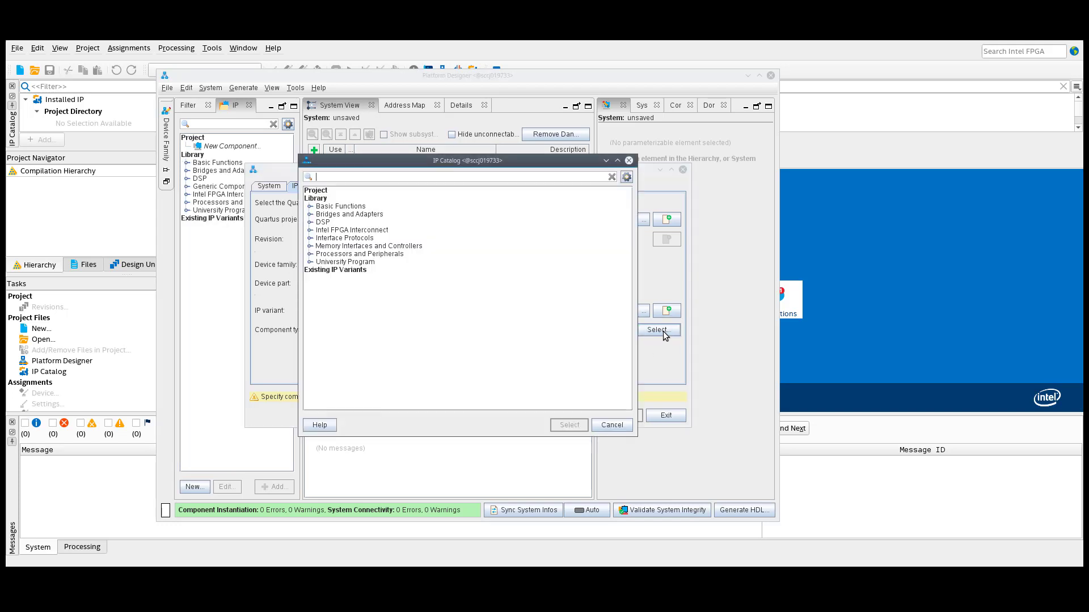
type("nios")
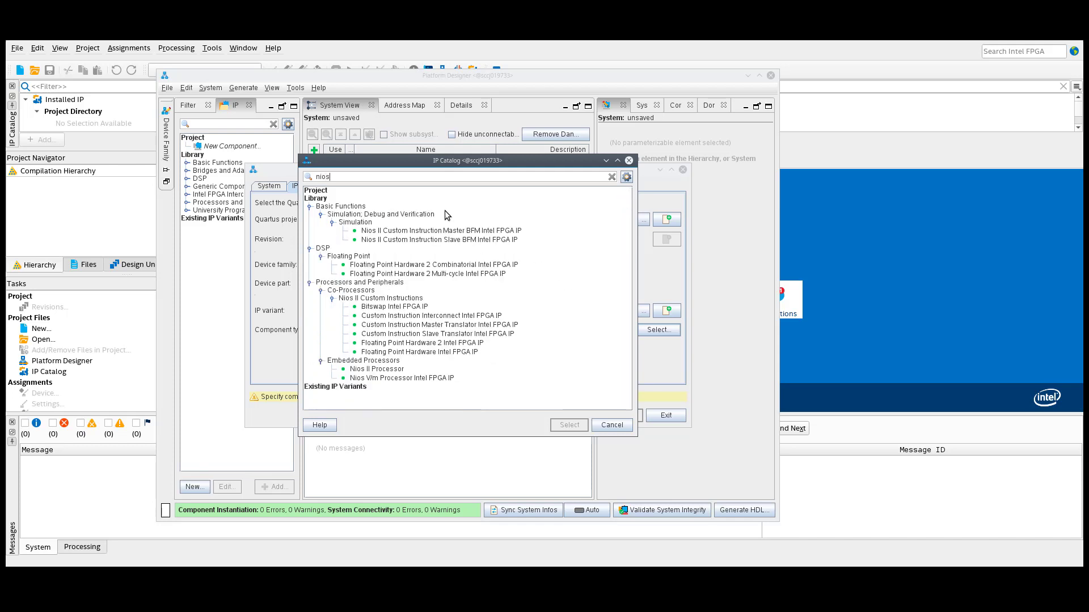
double_click(394, 377)
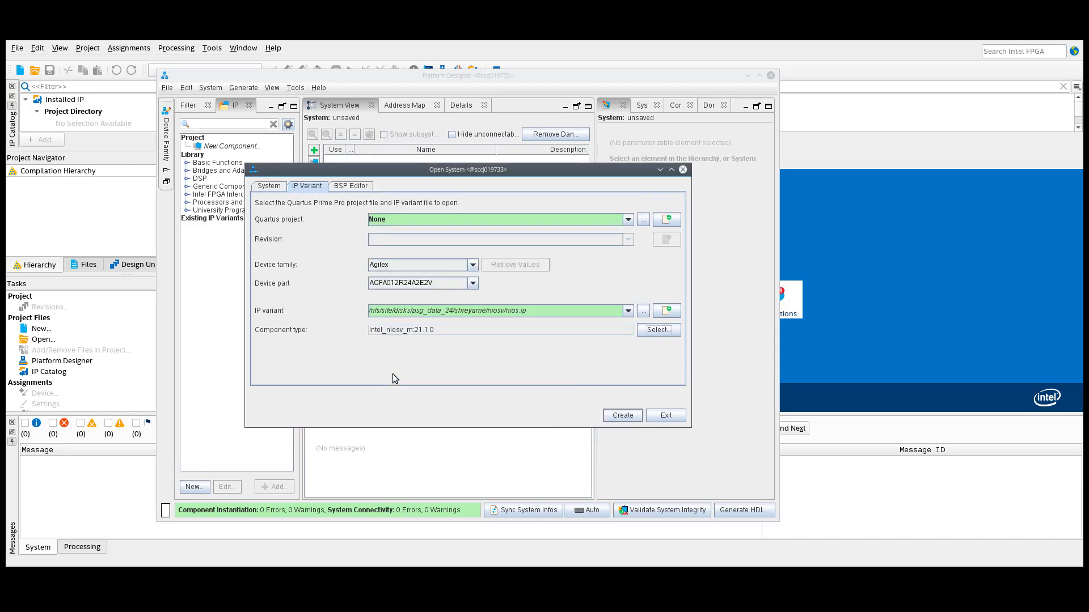
Create the Nios V/m variant and generate its example design into intel_niosv_m_0_EXAMPLE_DESIGN
left_click(622, 415)
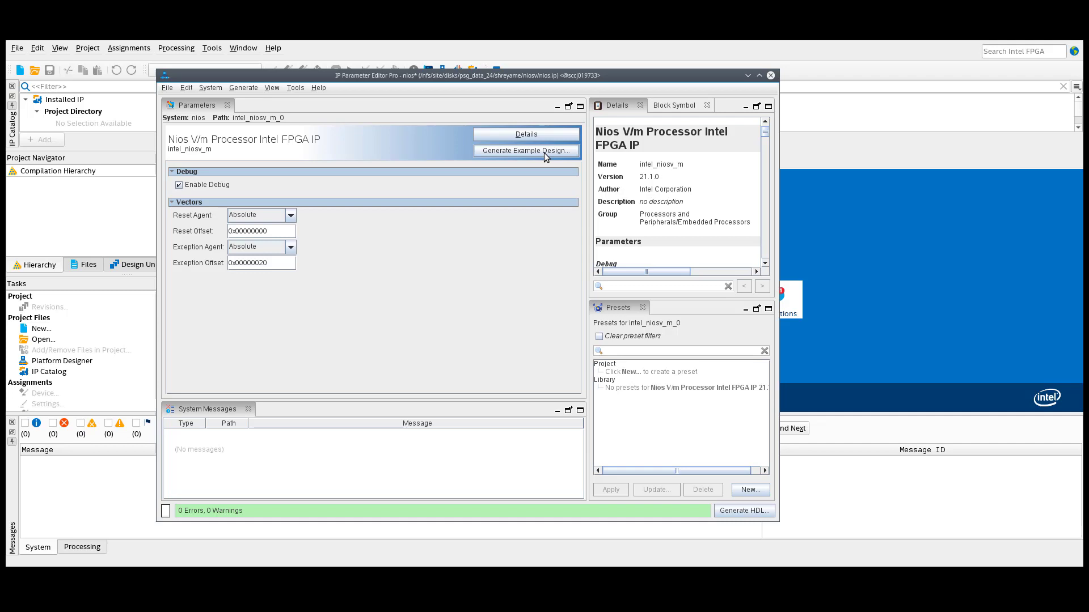
left_click(526, 151)
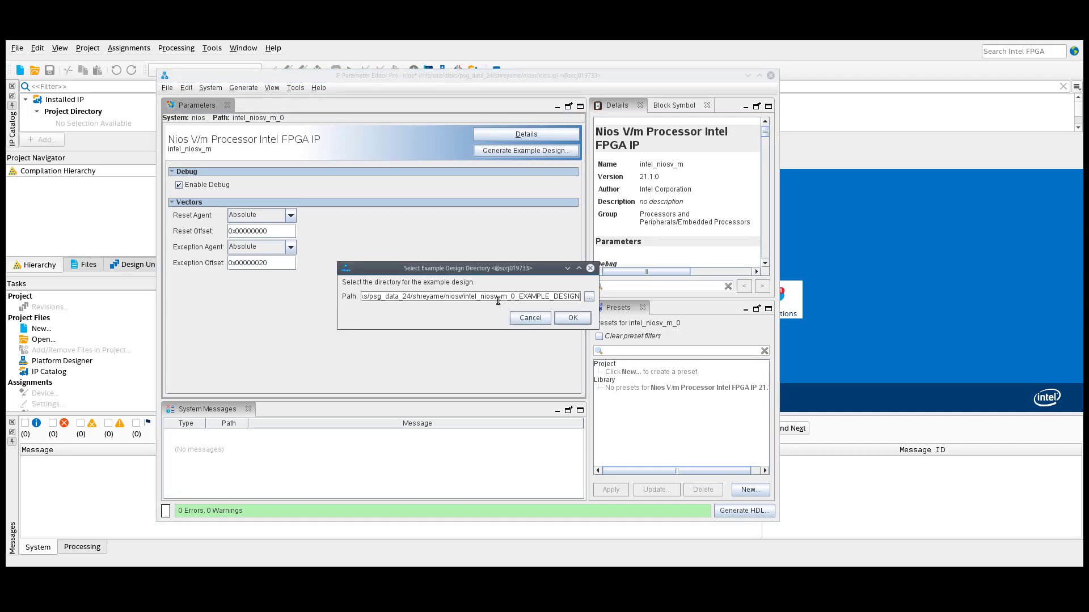
left_click(572, 318)
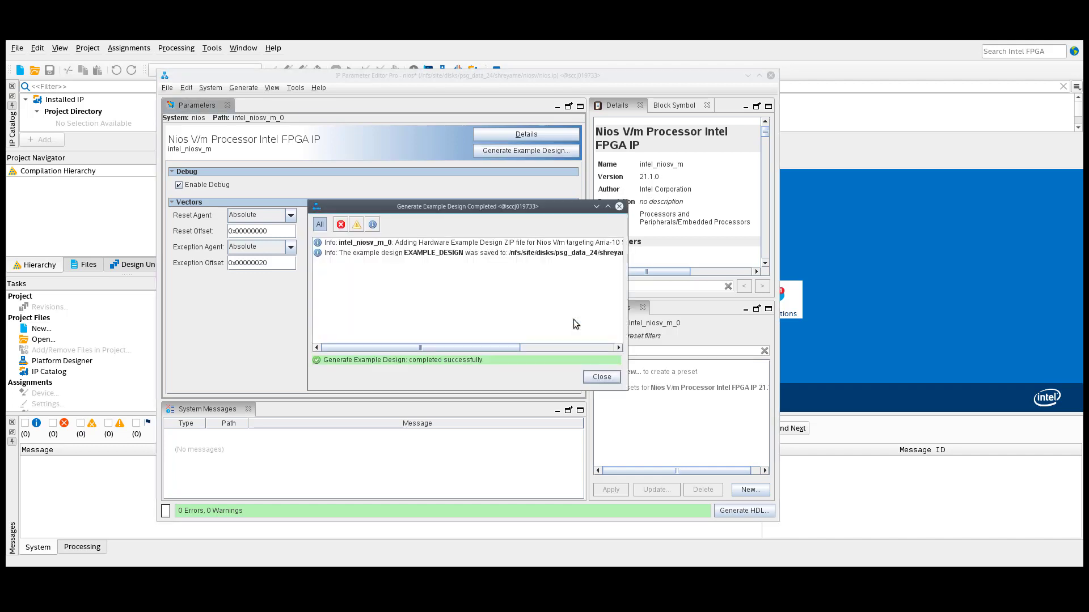
Dismiss the generation report and close the IP editor without saving nios.ip
left_click(593, 383)
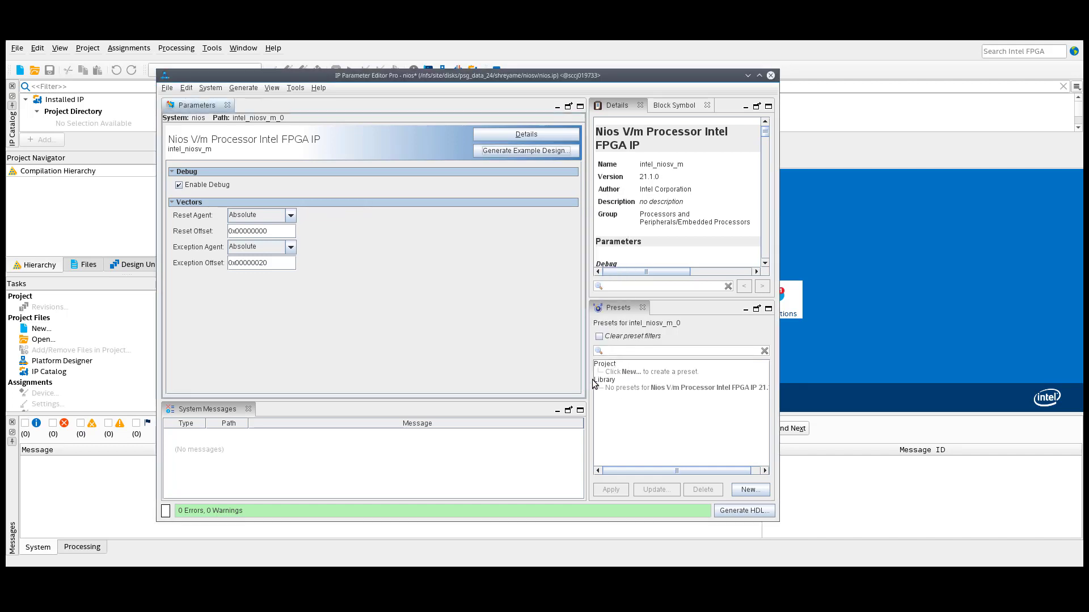
left_click(770, 77)
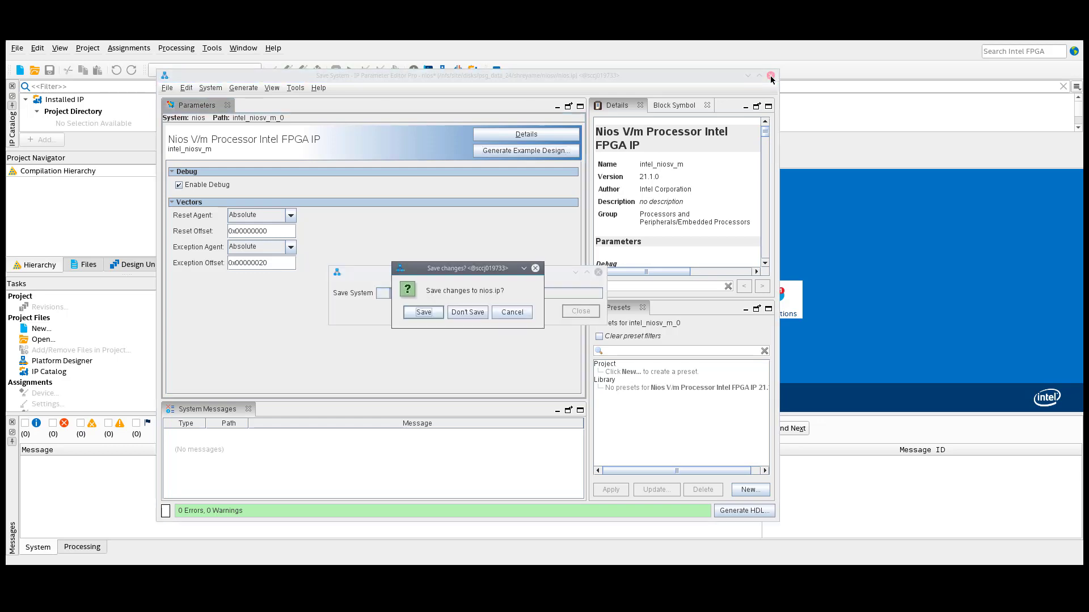
left_click(468, 312)
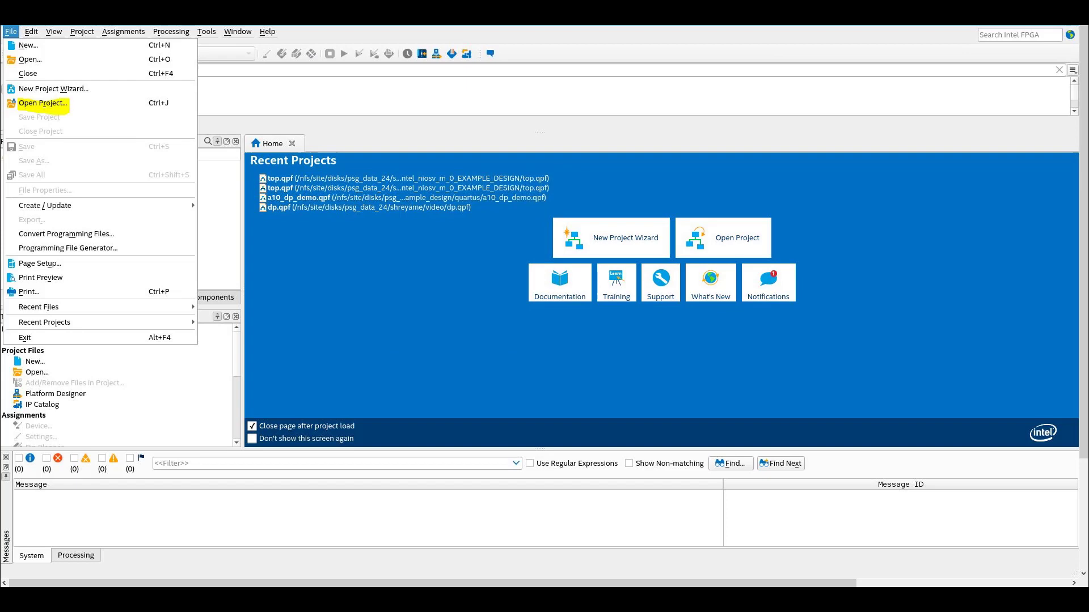
Open the example design's top.qpf project and relaunch Platform Designer over it
key("Return")
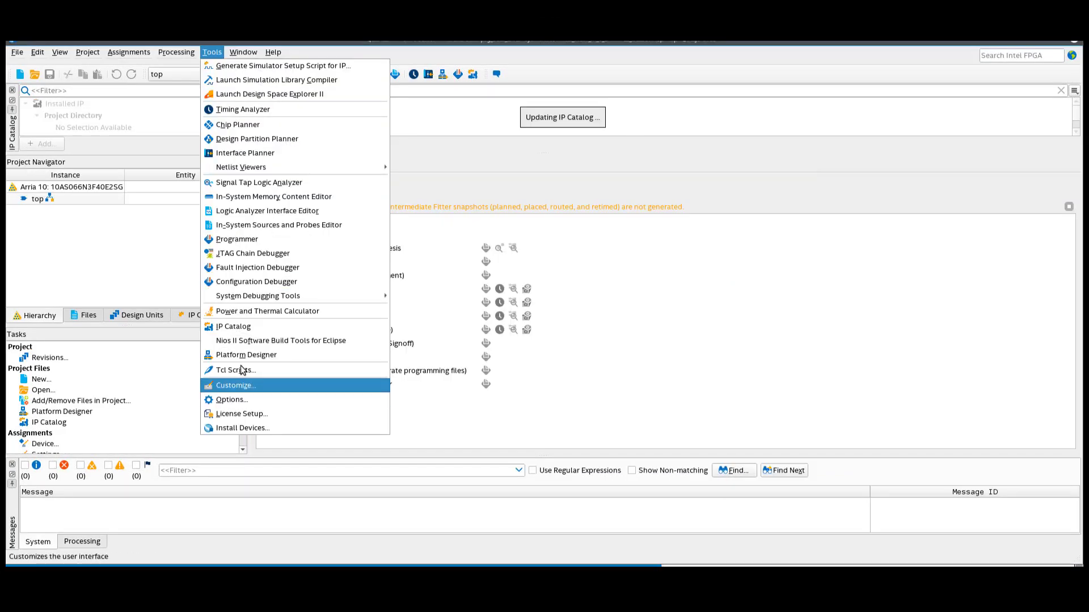
left_click(243, 353)
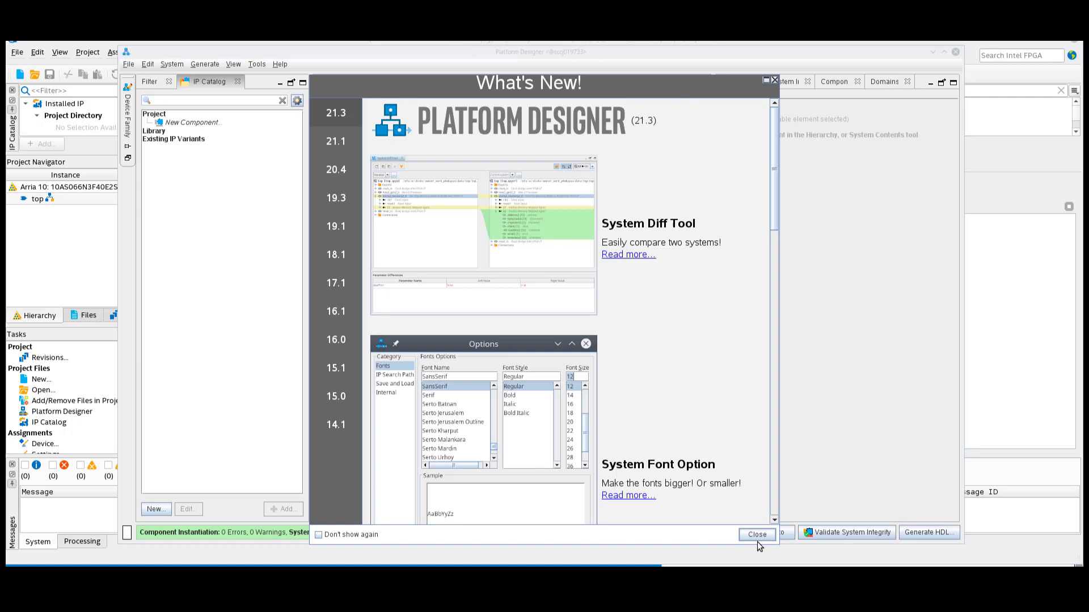
Create a new, empty Platform Designer system file named sys for the top project
left_click(756, 535)
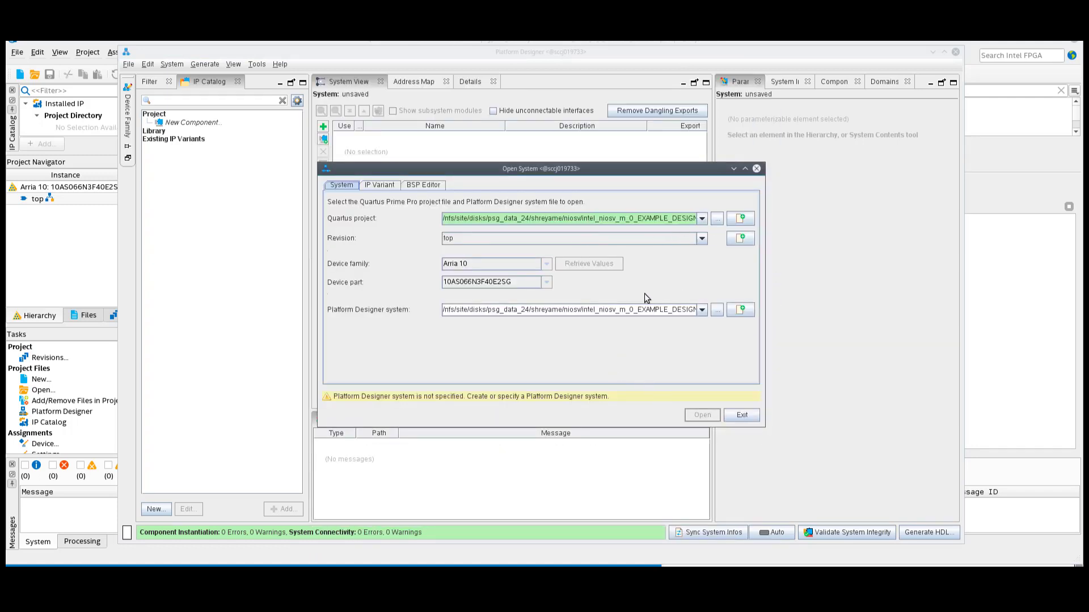
left_click(739, 310)
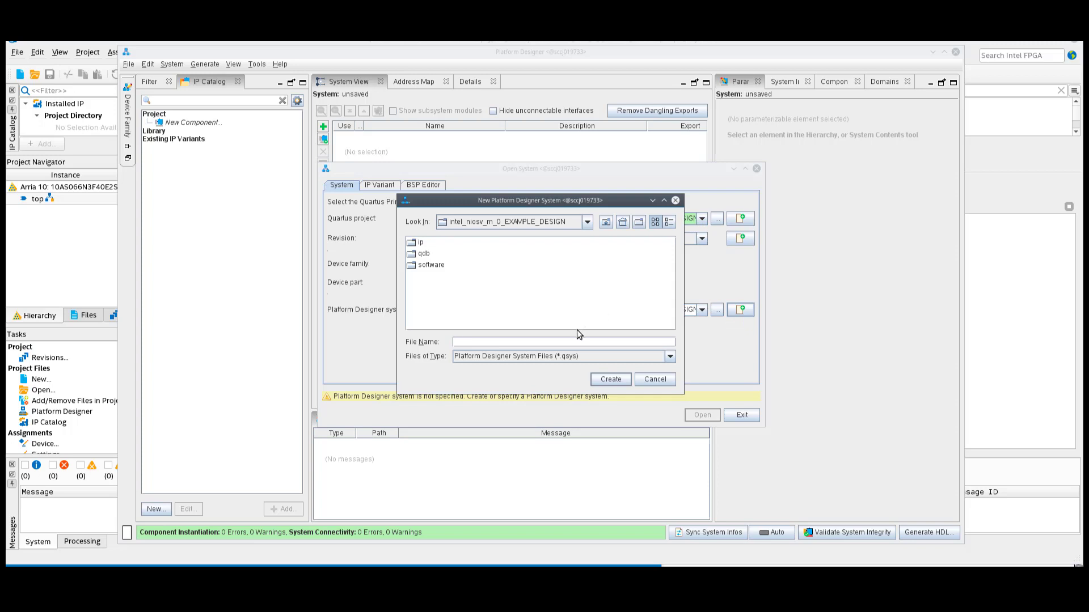
type("sys")
left_click(605, 381)
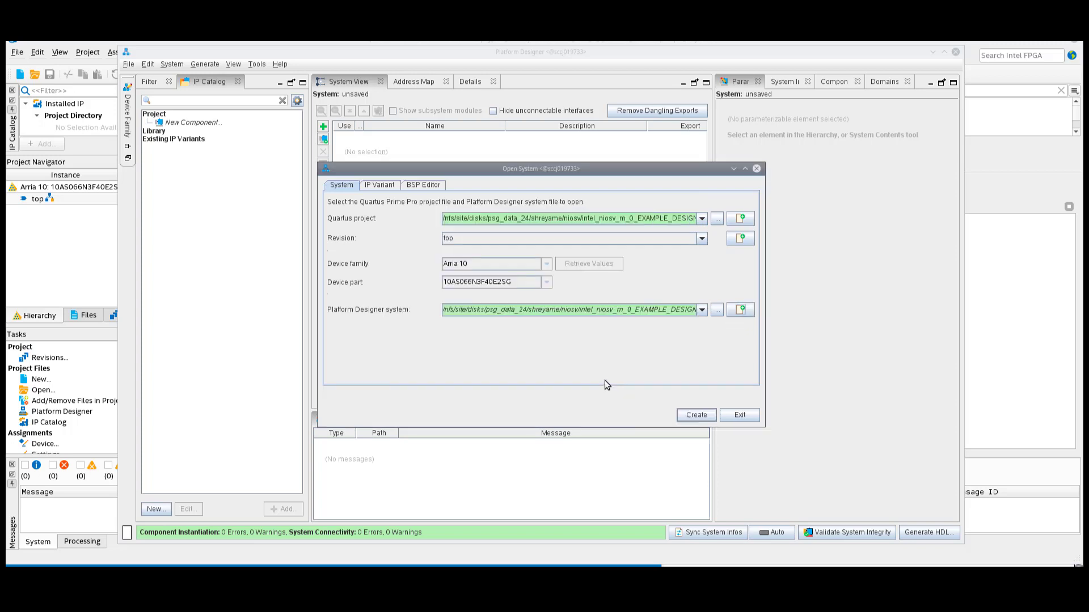
left_click(696, 415)
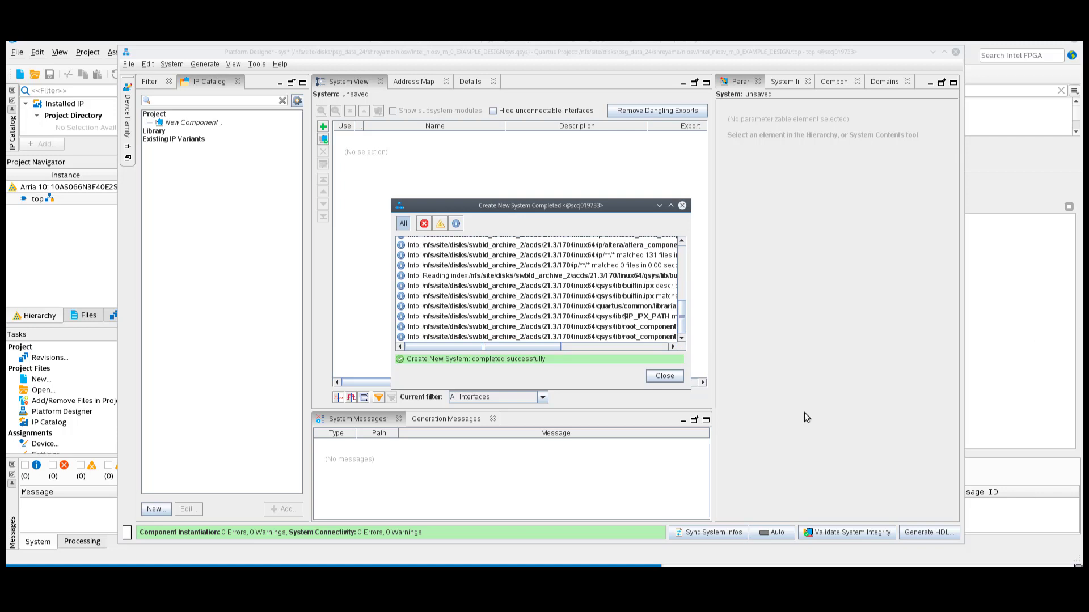
Dismiss the creation report and open the System Scripting panel from the View menu
left_click(664, 376)
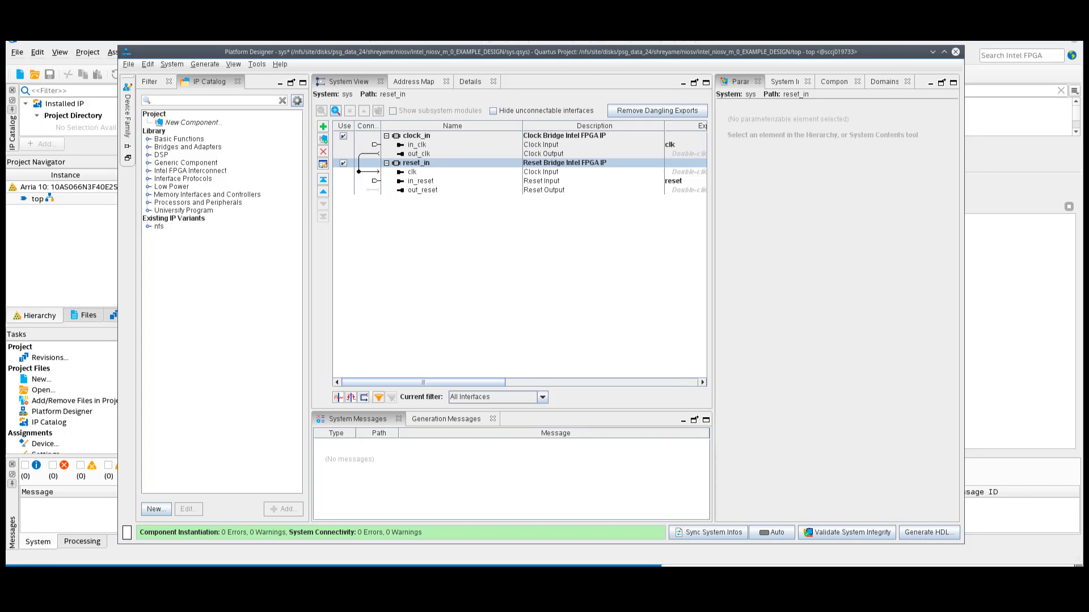
left_click(254, 65)
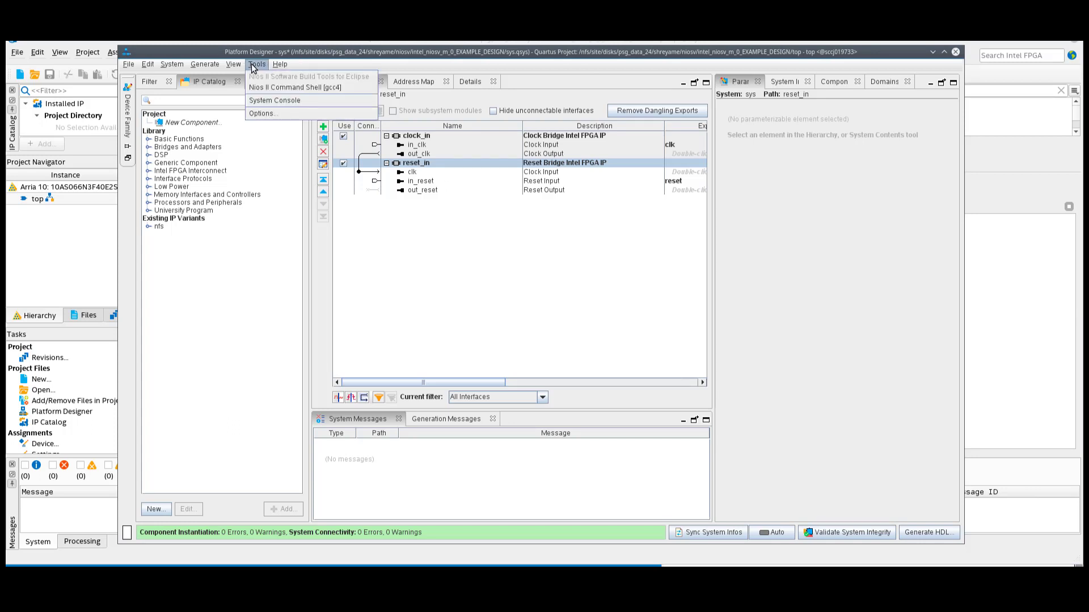
mouse_move(233, 64)
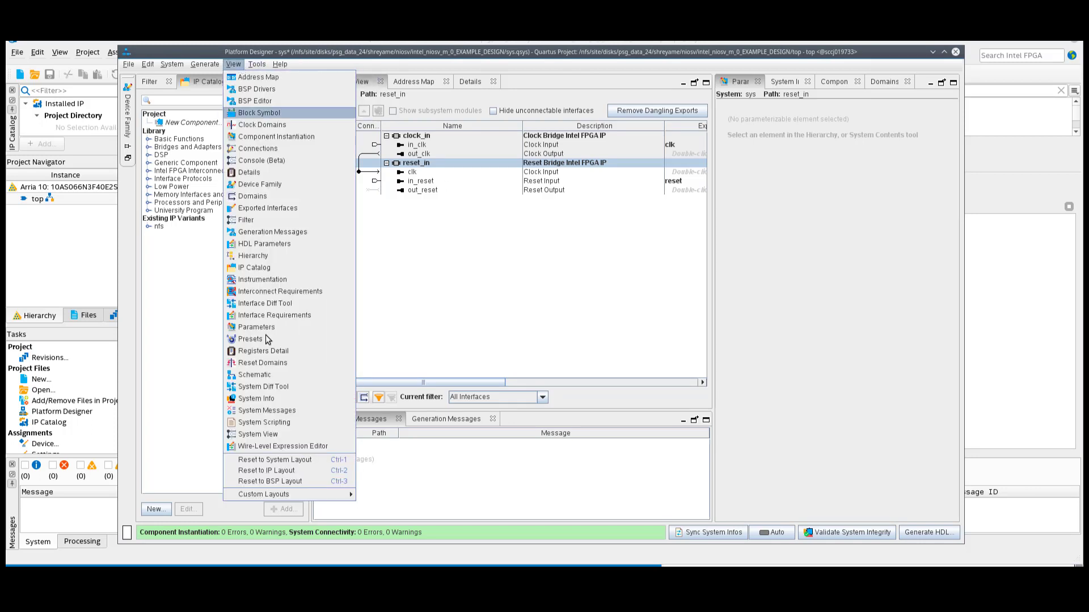
left_click(299, 430)
Add create_qsys.tcl as a project script and run it to build the system
left_click(772, 177)
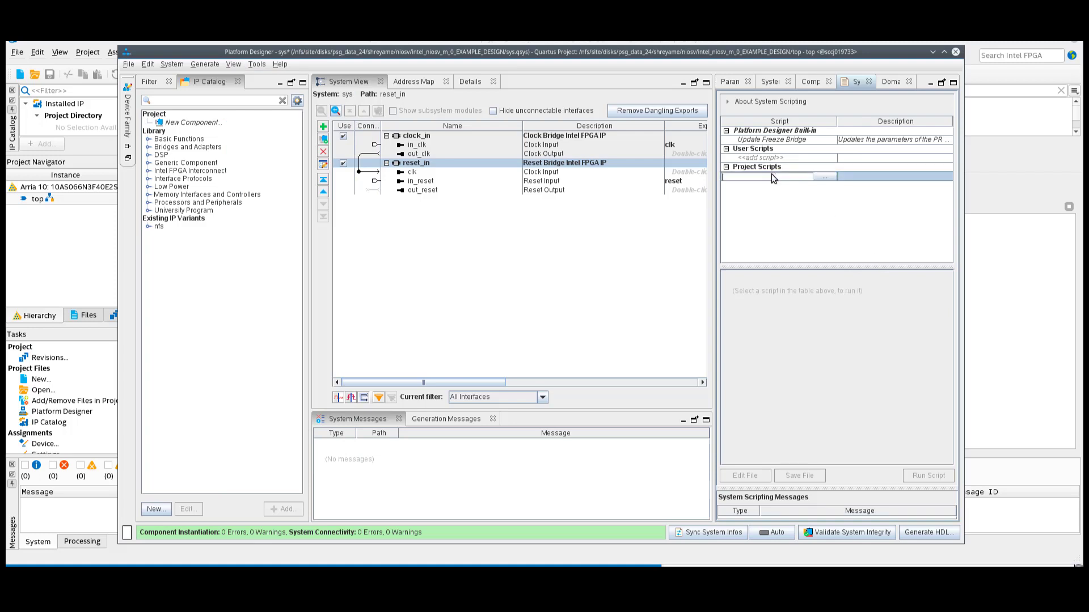
left_click(820, 180)
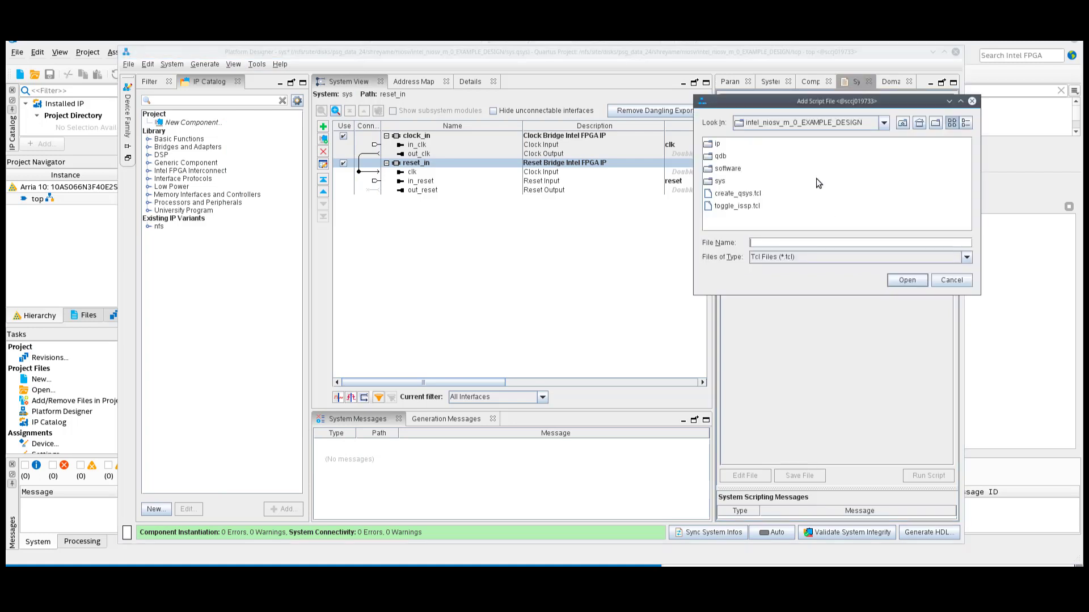
double_click(731, 194)
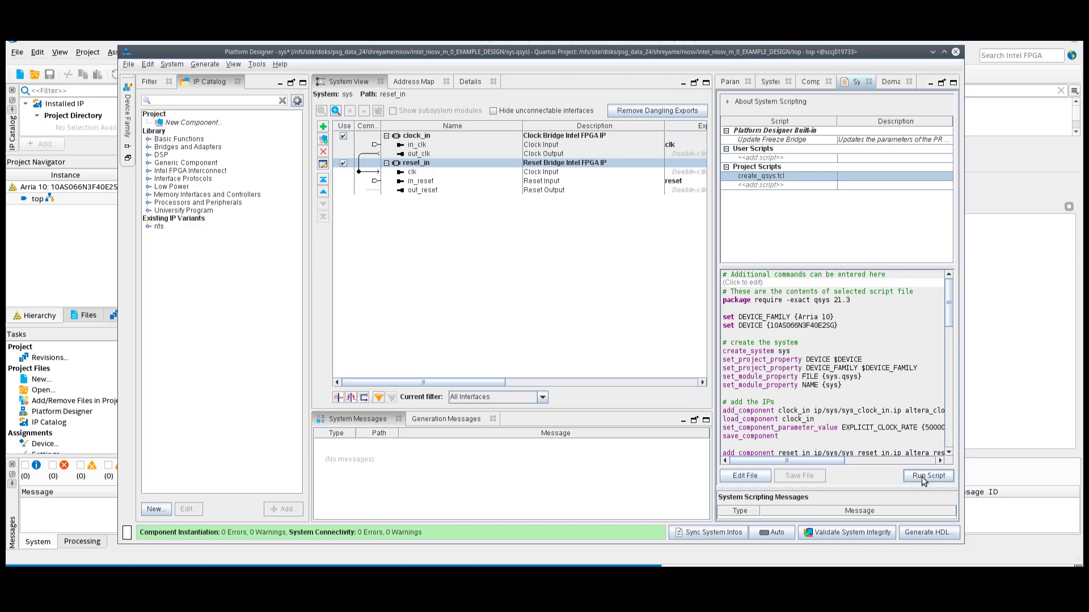
left_click(922, 481)
left_click(520, 312)
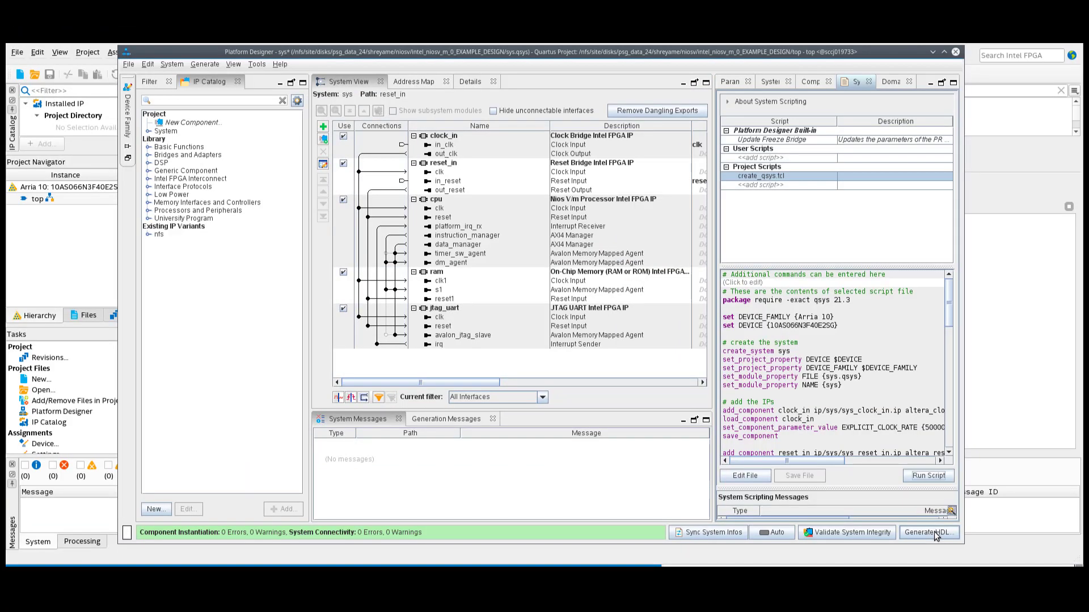
Generate Verilog HDL for the sys system, saving it to sys.qsys first
left_click(930, 533)
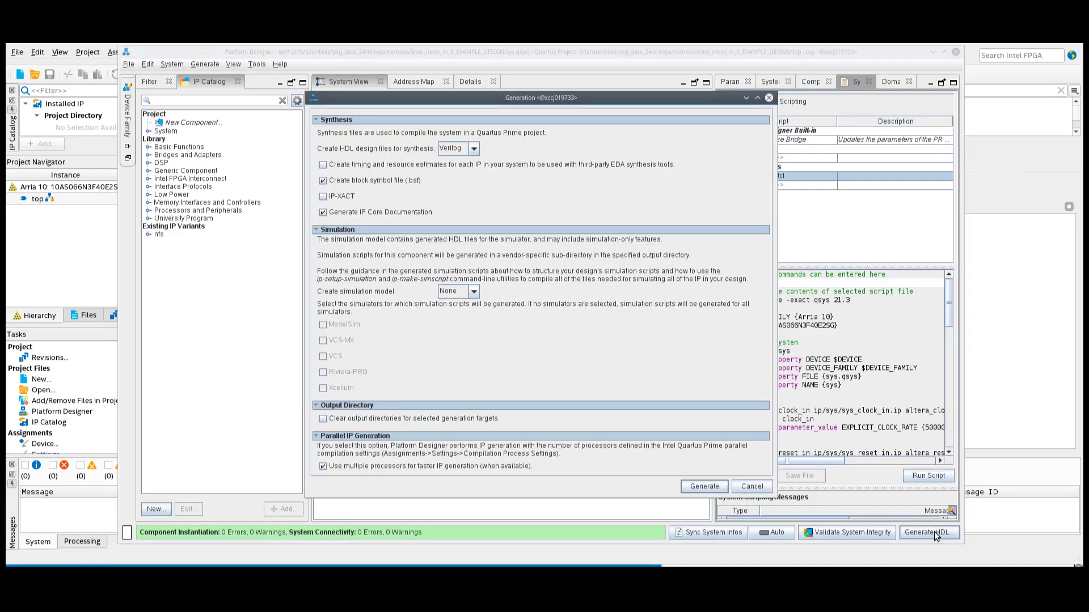
left_click(701, 486)
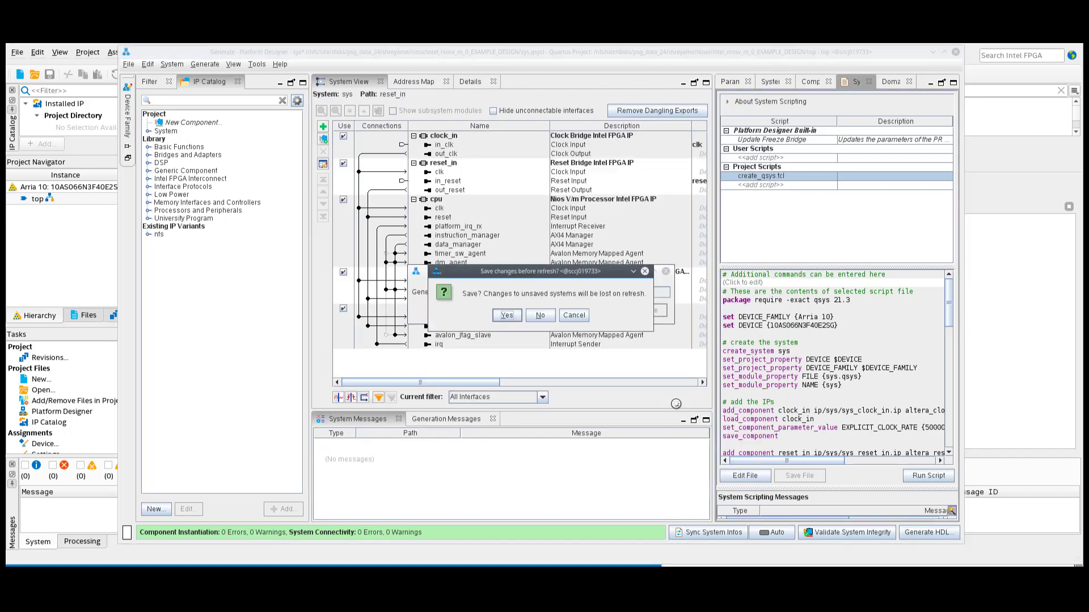
left_click(507, 316)
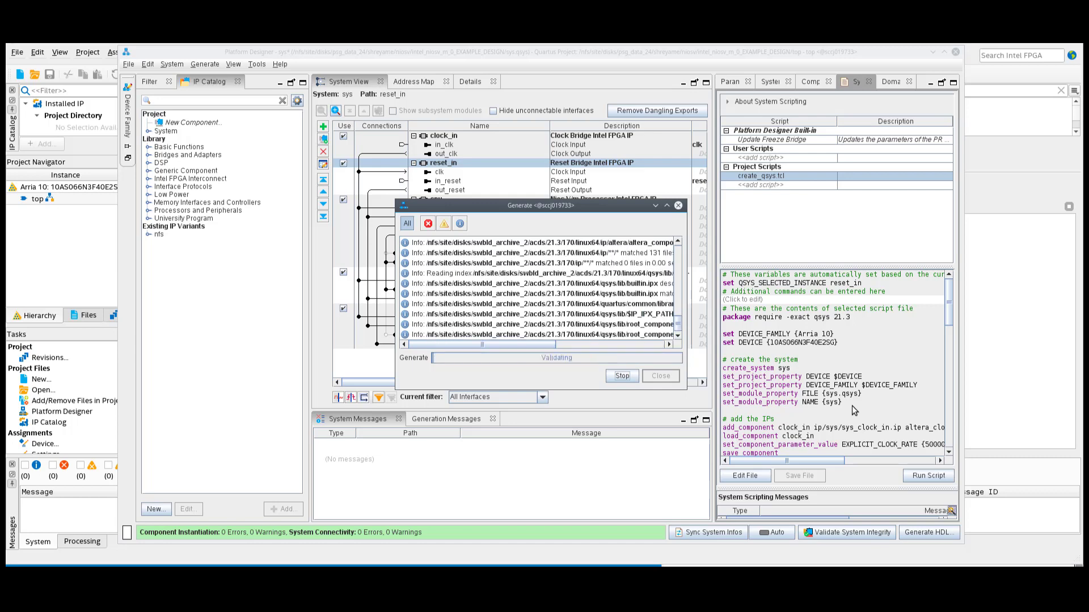
left_click(660, 377)
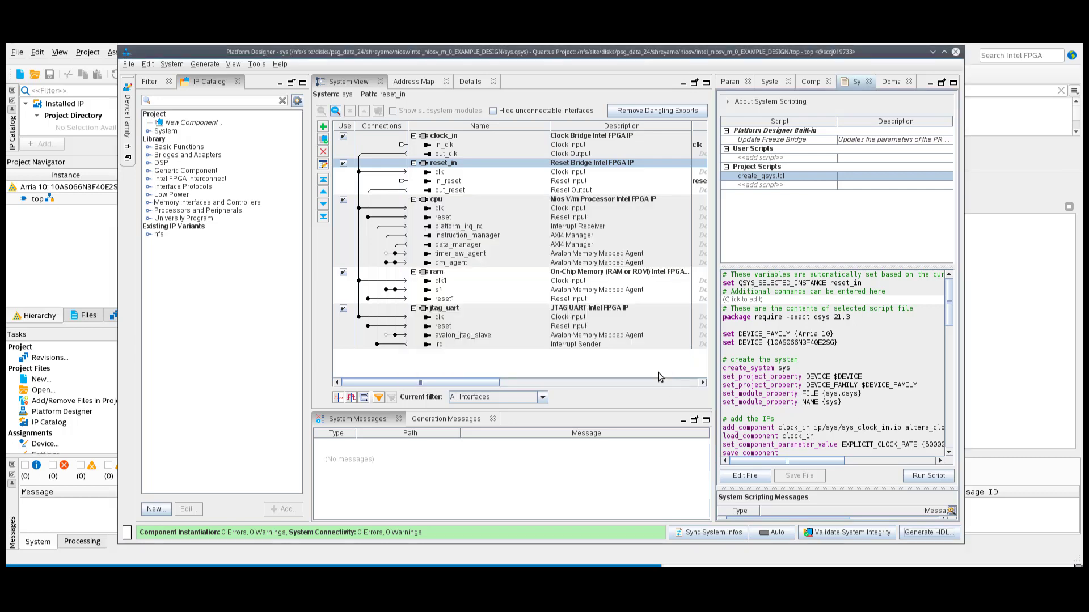
Close Platform Designer and start a full compilation of the top project
left_click(945, 51)
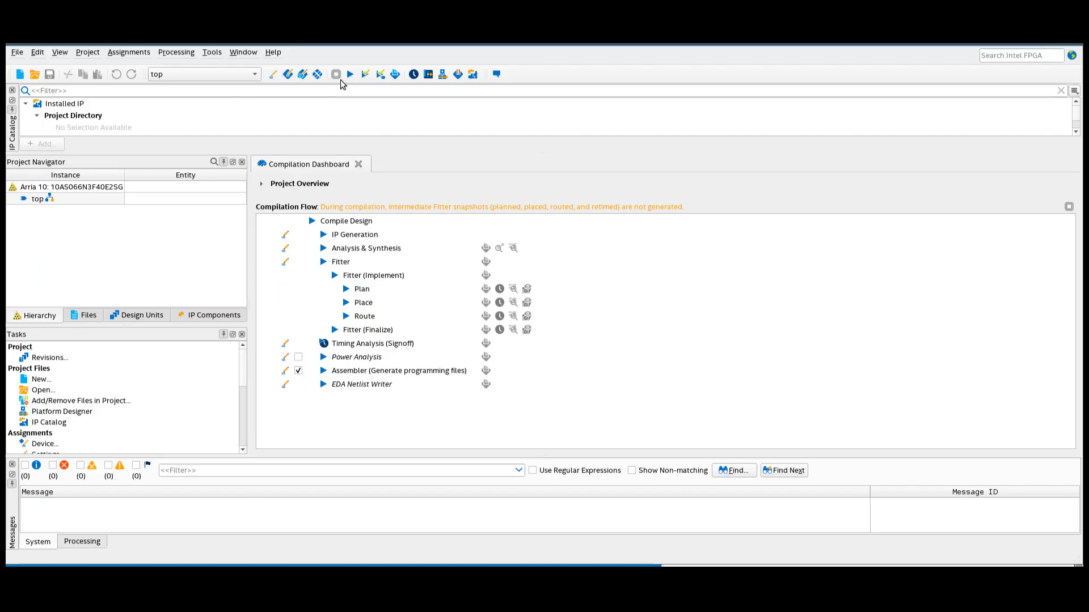
left_click(351, 74)
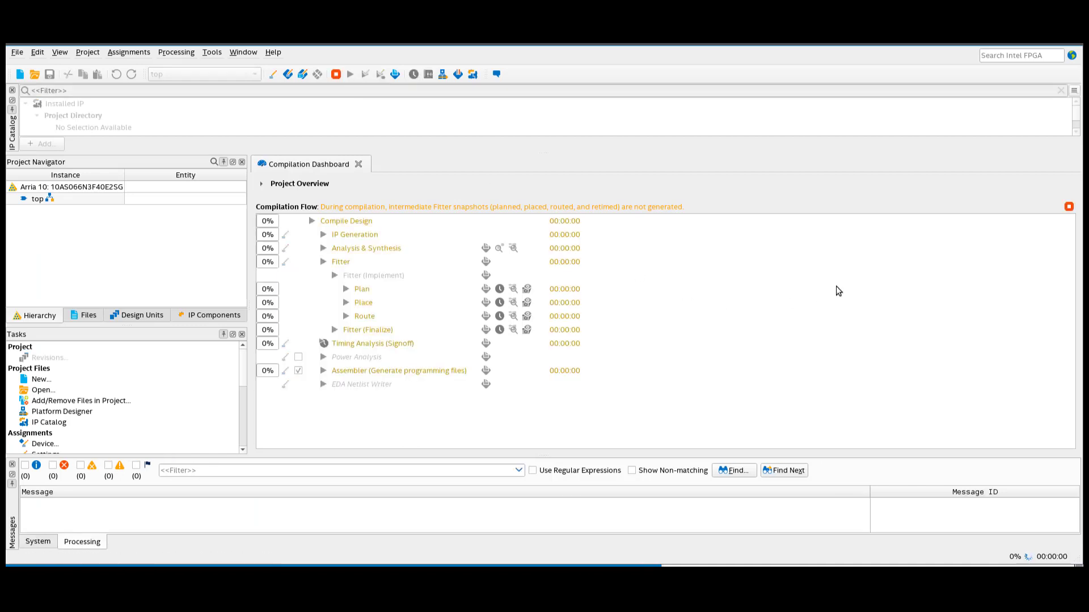